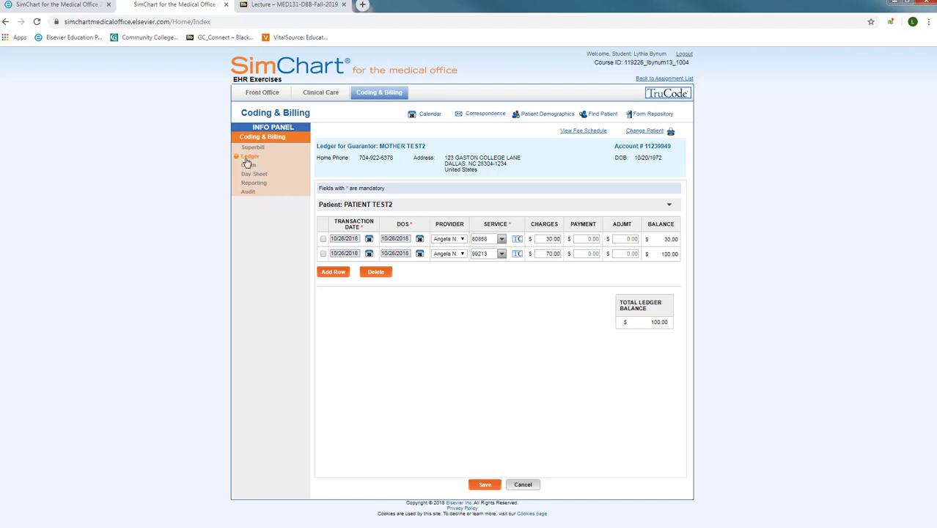
- Add a row to the patient's ledger with transaction date and DOS 10/15/2019, and assign the first listed physician as provider
{"action": "left_click", "coordinate": [669, 207]}
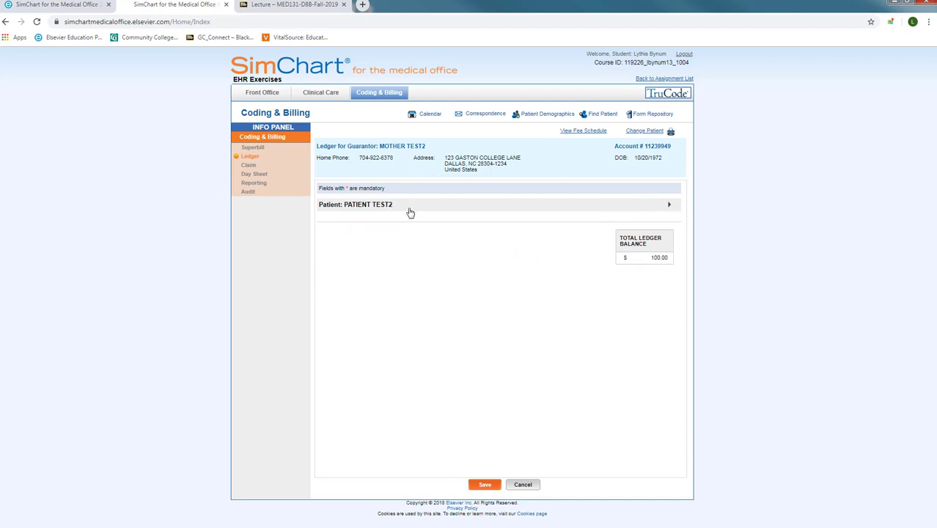
{"action": "left_click", "coordinate": [670, 209]}
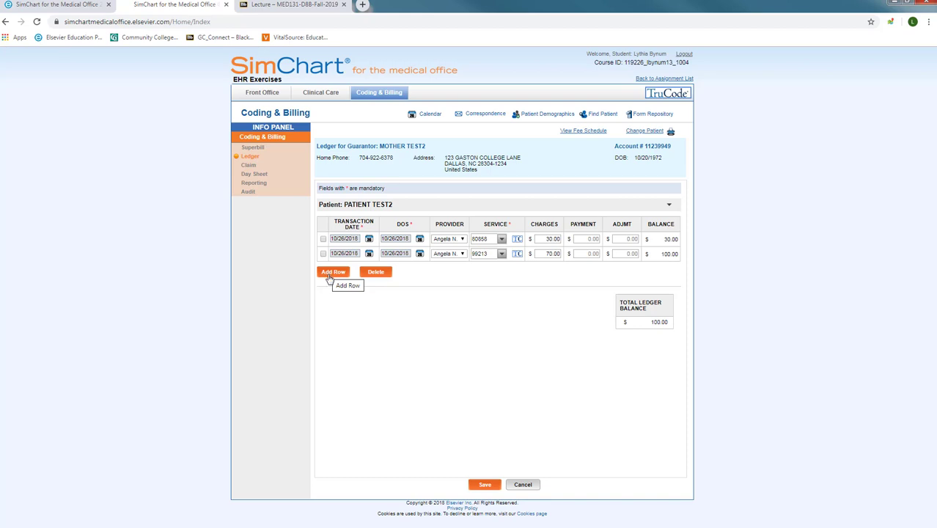
{"action": "left_click", "coordinate": [330, 274]}
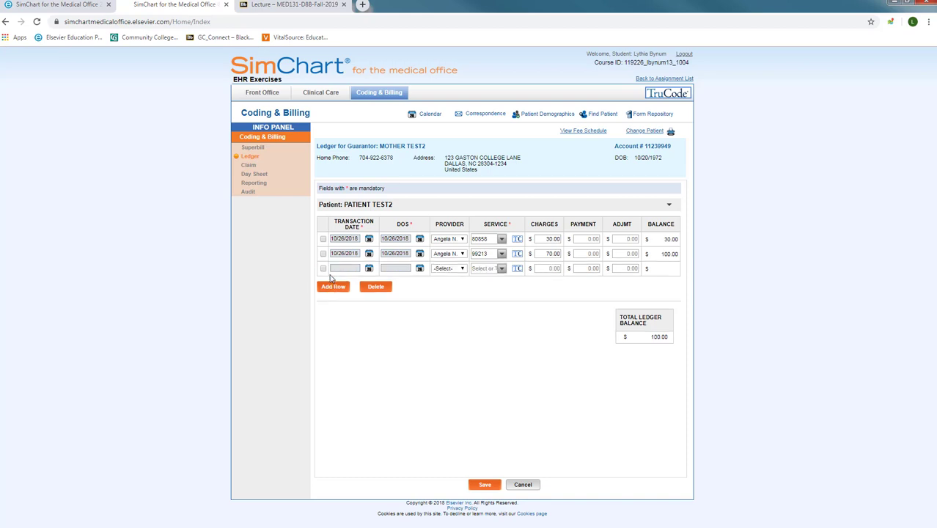
{"action": "left_click", "coordinate": [370, 269]}
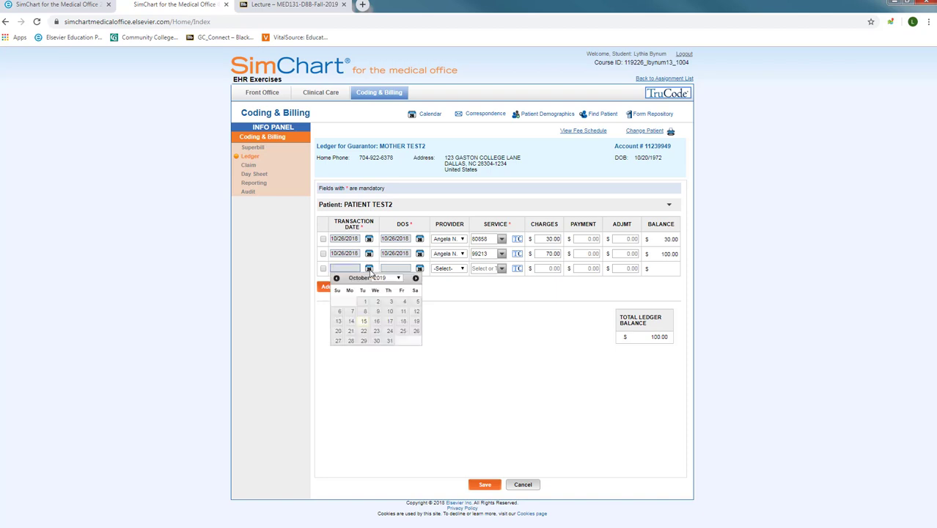
{"action": "left_click", "coordinate": [364, 322]}
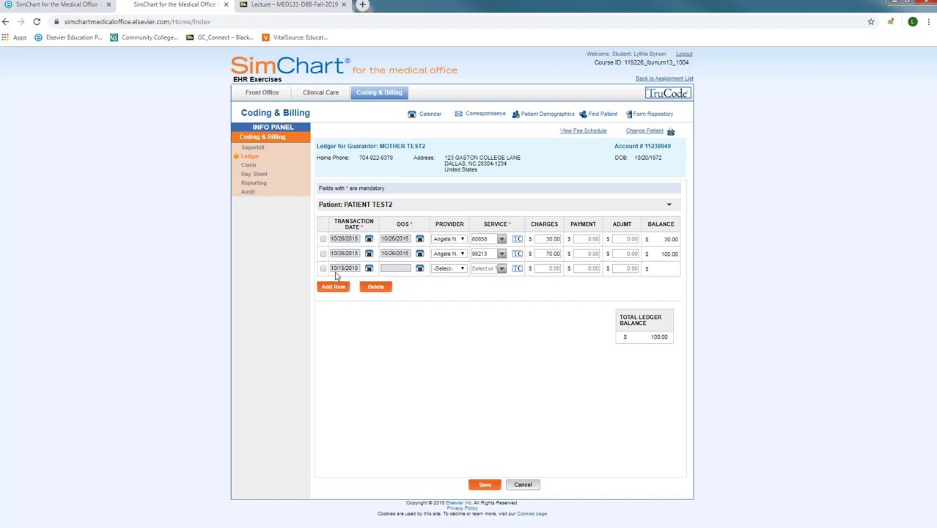
{"action": "left_click", "coordinate": [419, 269]}
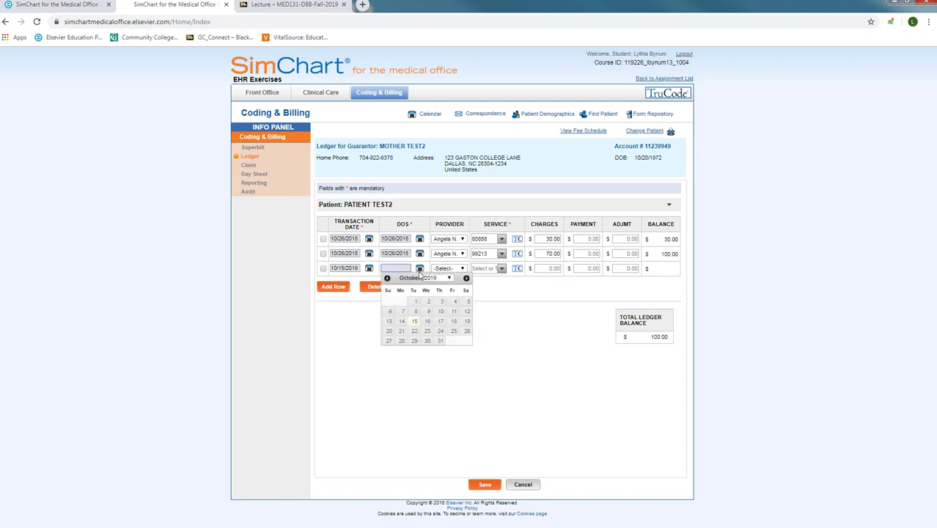
{"action": "left_click", "coordinate": [415, 322]}
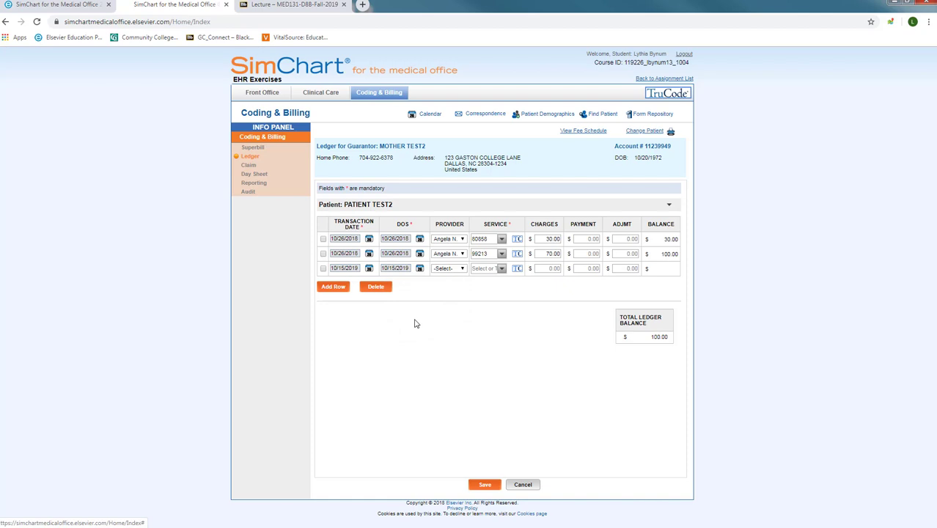
{"action": "left_click", "coordinate": [448, 270]}
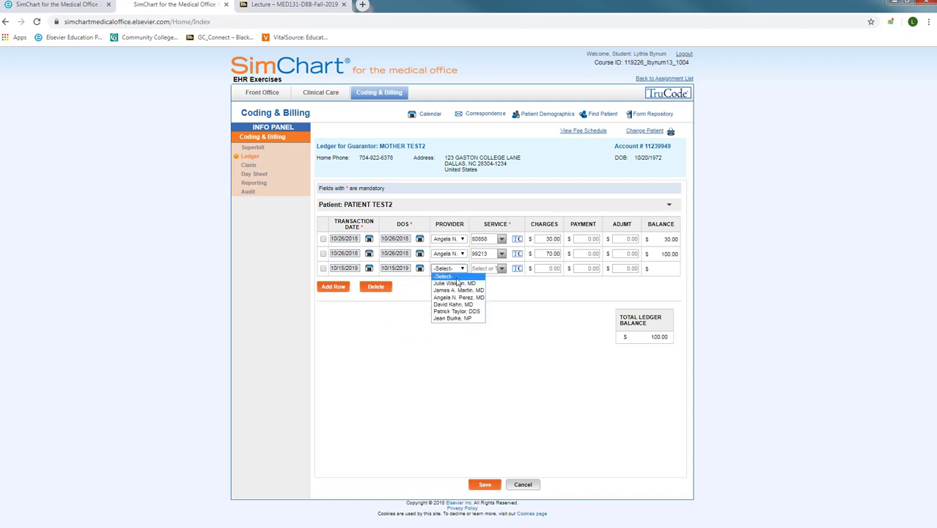
{"action": "left_click", "coordinate": [457, 284]}
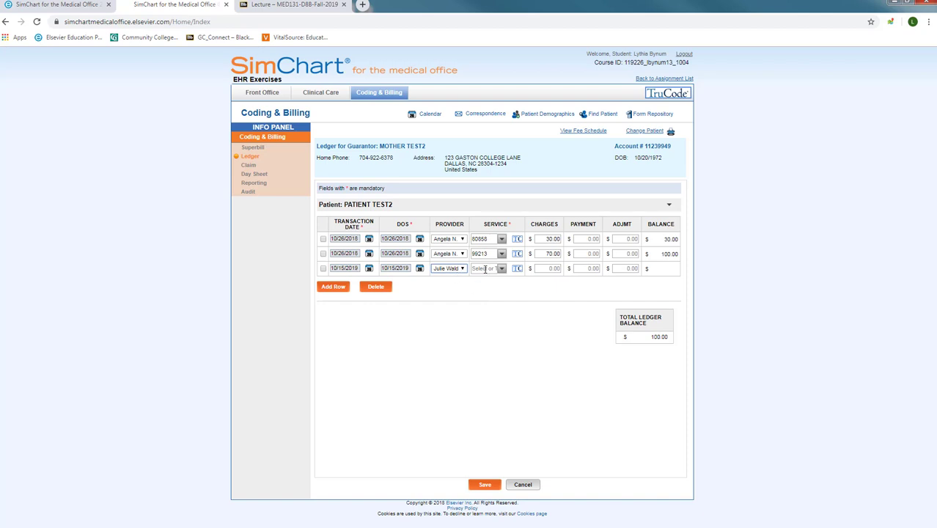
- Fill in the new row with service code 80836, charges 32.00, payment 0.00 and adjustment 0.00
{"action": "left_click", "coordinate": [485, 269]}
{"action": "type", "text": "803"}
{"action": "type", "text": "36"}
{"action": "key", "text": "Tab"}
{"action": "type", "text": "32"}
{"action": "key", "text": "Tab"}
{"action": "type", "text": "0.0"}
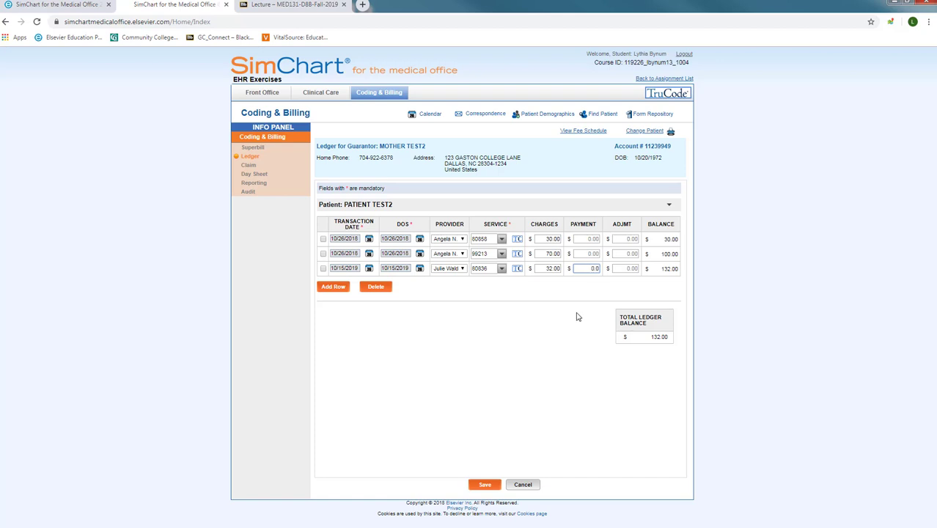
{"action": "key", "text": "Tab"}
{"action": "type", "text": "0"}
{"action": "key", "text": "Tab"}
- Add a ledger row below the 80836 charge, dated 10/15/2019 for transaction and DOS, with the same provider as that charge
{"action": "left_click", "coordinate": [334, 289]}
{"action": "left_click", "coordinate": [336, 286]}
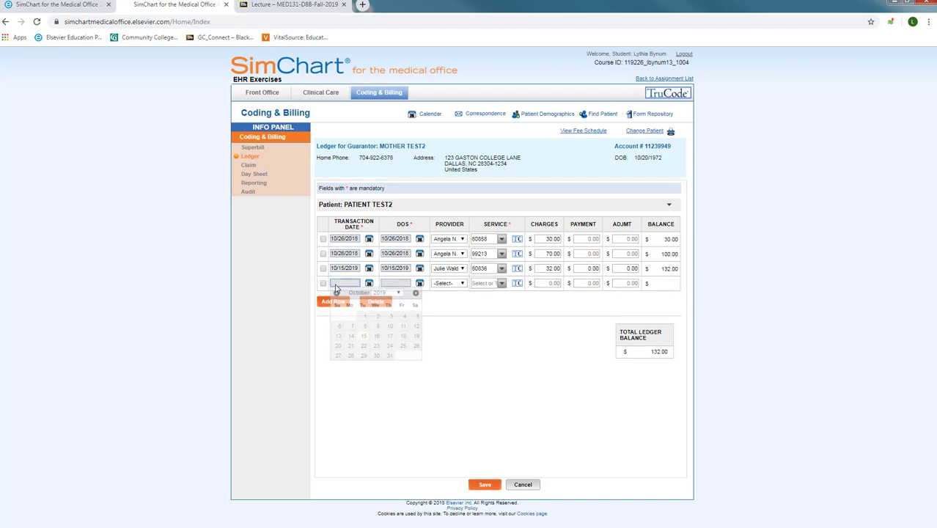
{"action": "left_click", "coordinate": [364, 336]}
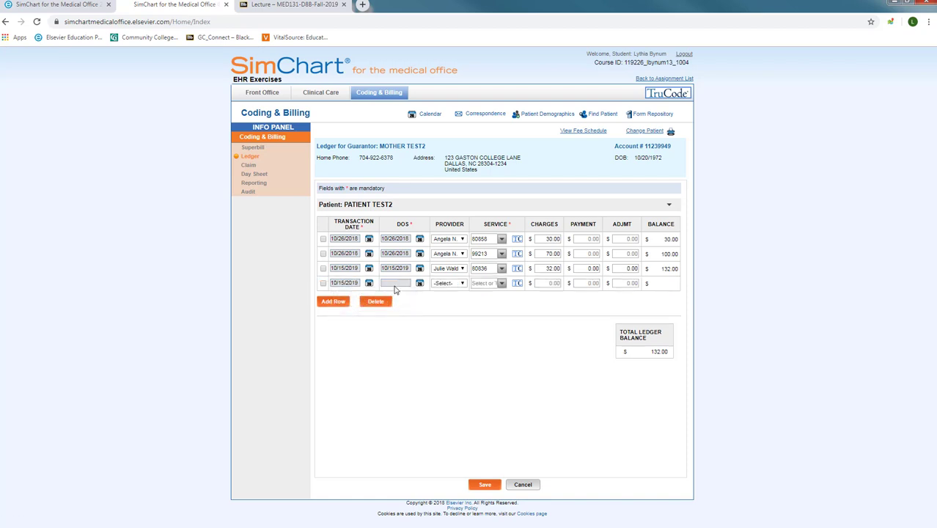
{"action": "left_click", "coordinate": [396, 285]}
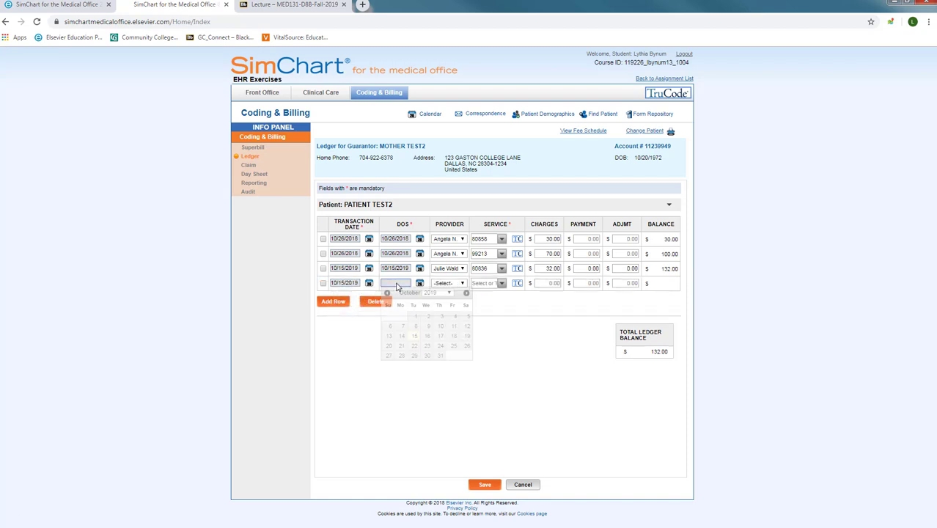
{"action": "left_click", "coordinate": [412, 338]}
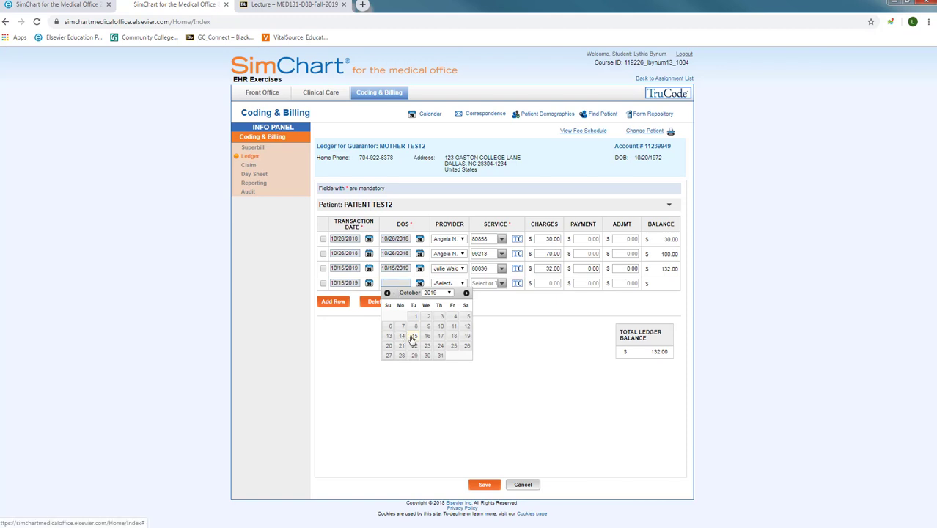
{"action": "left_click", "coordinate": [440, 285]}
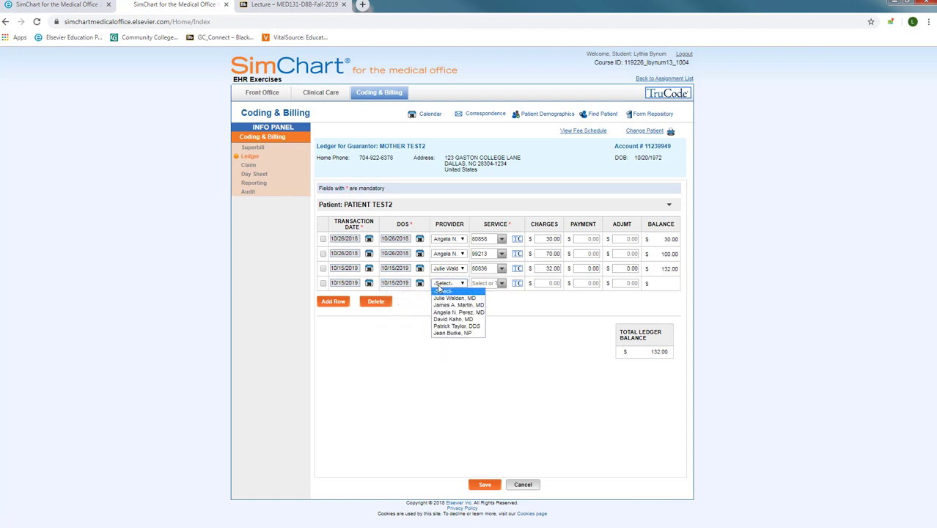
{"action": "left_click", "coordinate": [443, 299]}
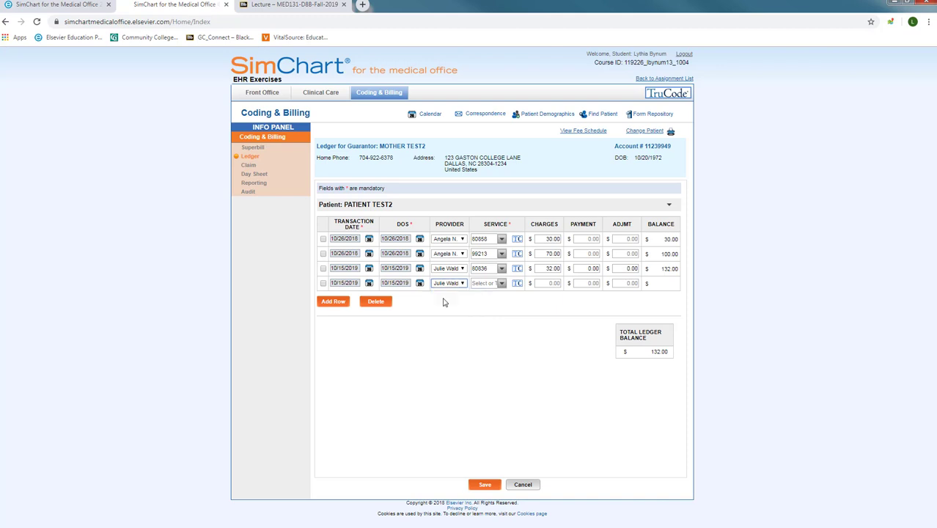
- Record the patient's check payment in that row: service PTPYMTCK, charges 0.00, payment 32.00, adjustment 0.00
{"action": "left_click", "coordinate": [501, 284]}
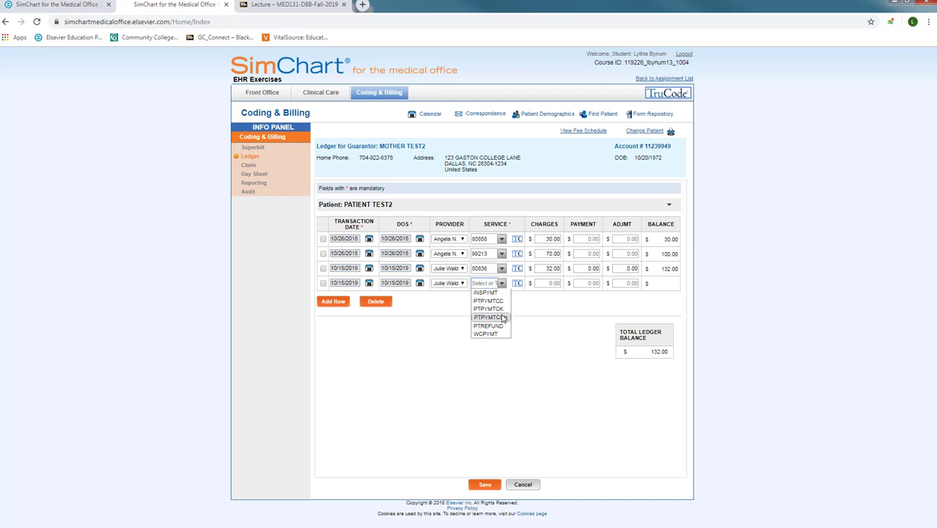
{"action": "left_click", "coordinate": [502, 311]}
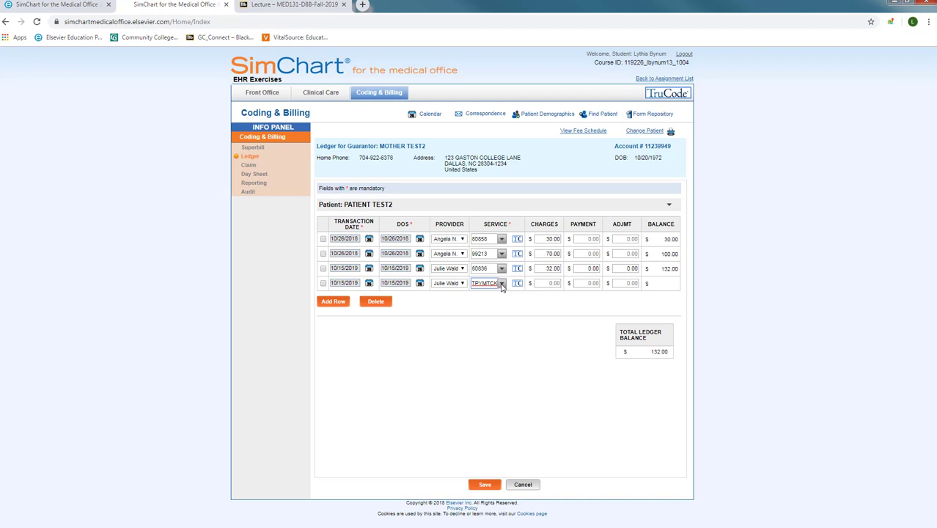
{"action": "left_click", "coordinate": [548, 284]}
{"action": "left_click", "coordinate": [589, 285]}
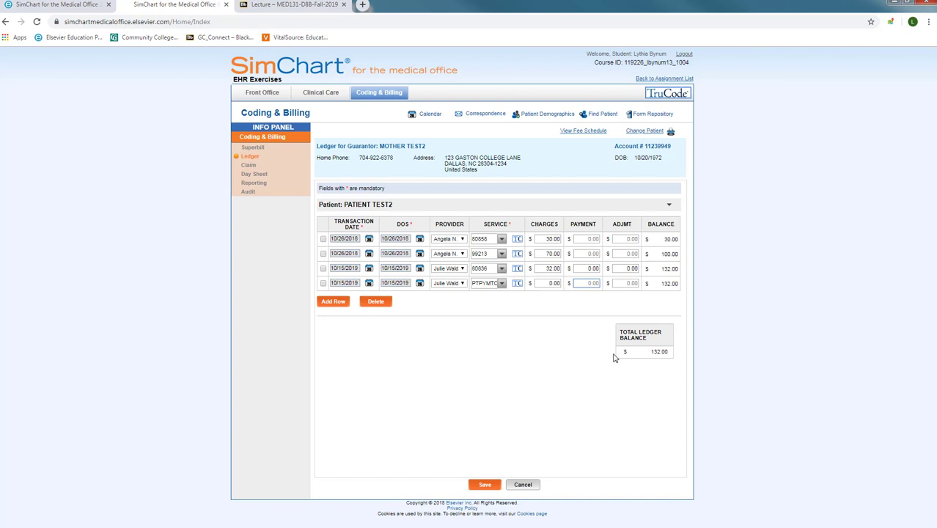
{"action": "type", "text": "32.00"}
{"action": "key", "text": "Tab"}
{"action": "key", "text": "BackSpace"}
{"action": "left_click", "coordinate": [515, 306]}
- Add a ledger row below the PTPYMTCK payment, with both dates set to 10/15/2019 and the same provider as that payment
{"action": "left_click", "coordinate": [329, 302]}
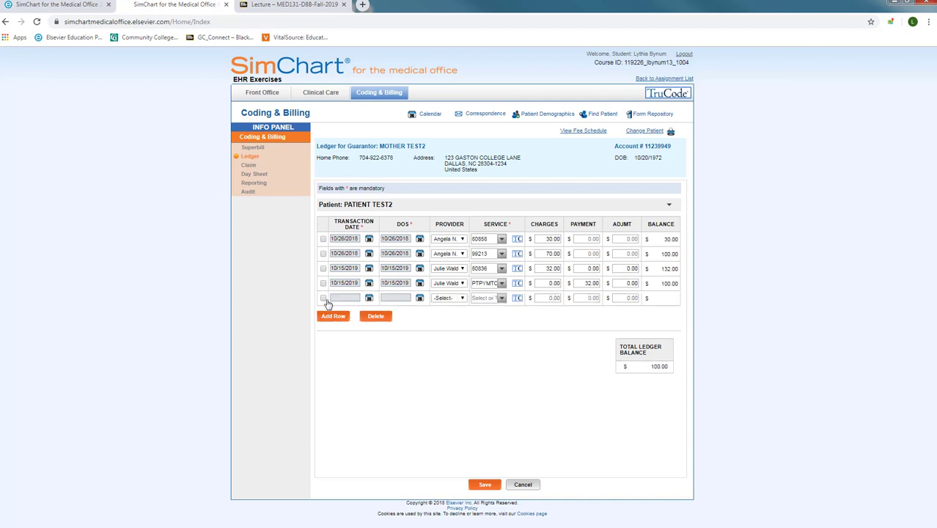
{"action": "left_click", "coordinate": [369, 299]}
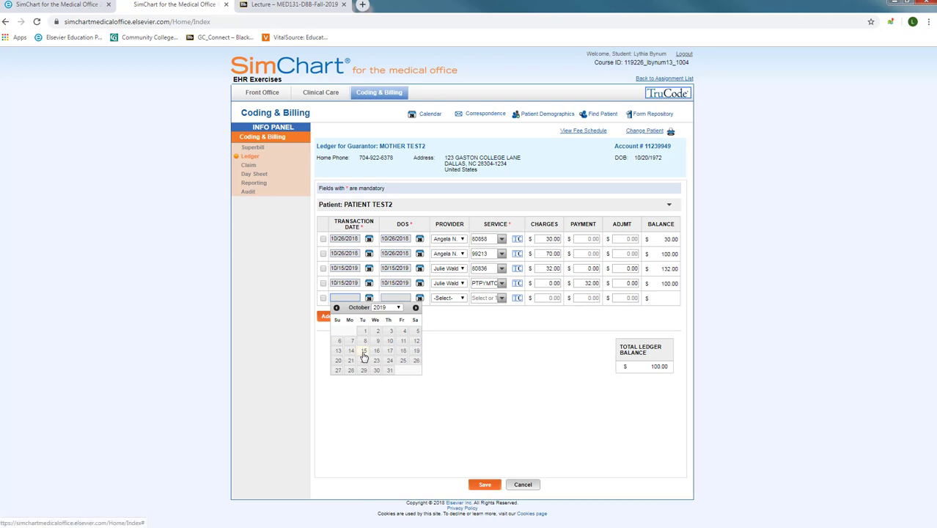
{"action": "left_click", "coordinate": [364, 352]}
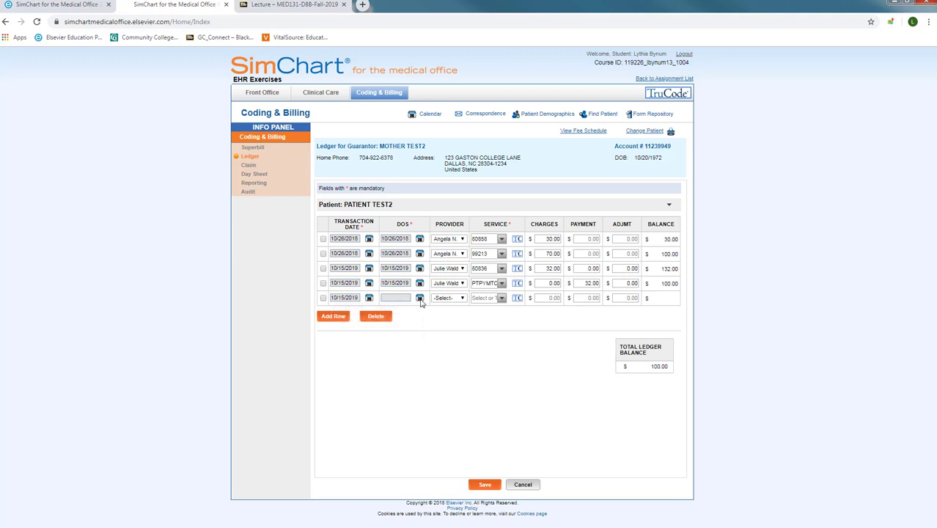
{"action": "left_click", "coordinate": [420, 299]}
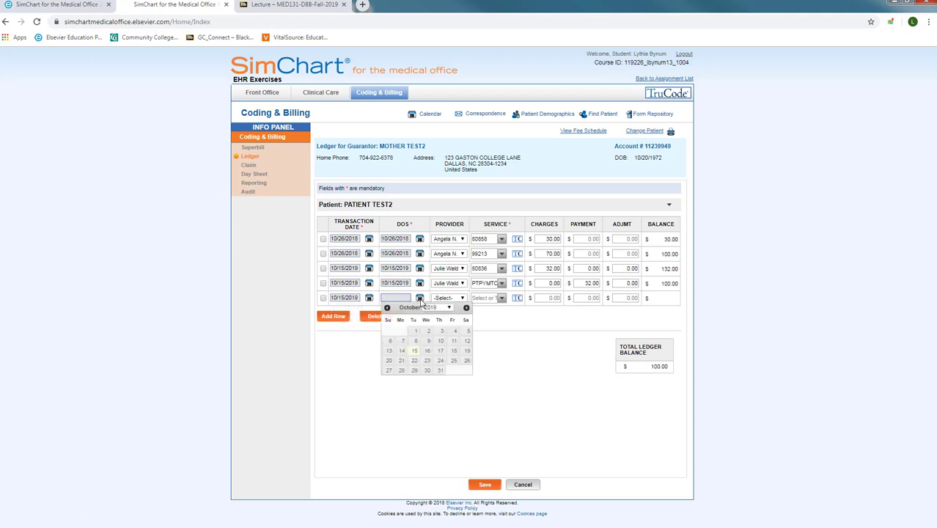
{"action": "left_click", "coordinate": [415, 353]}
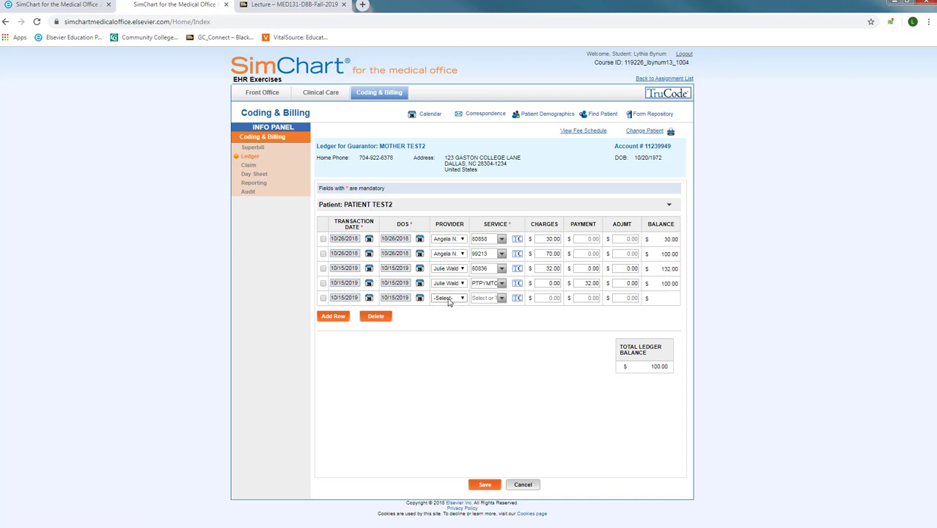
{"action": "left_click", "coordinate": [449, 298]}
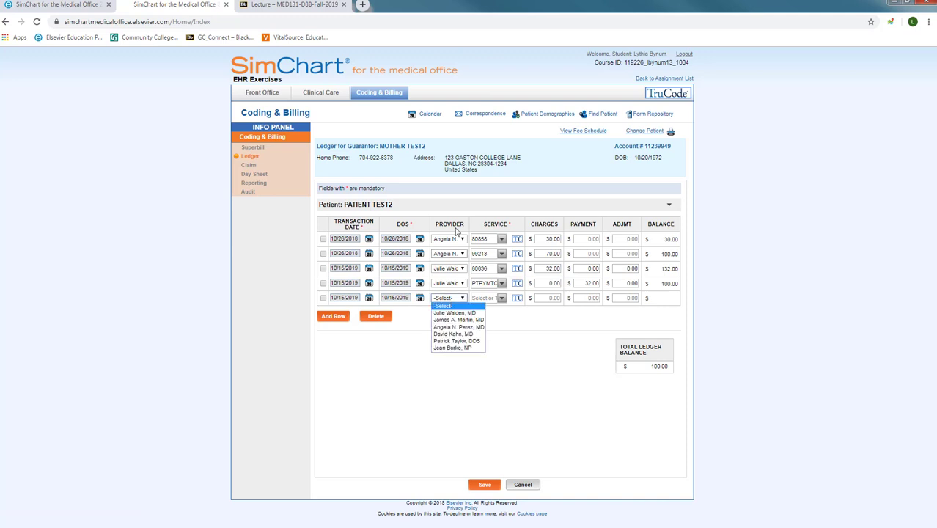
{"action": "left_click", "coordinate": [454, 313]}
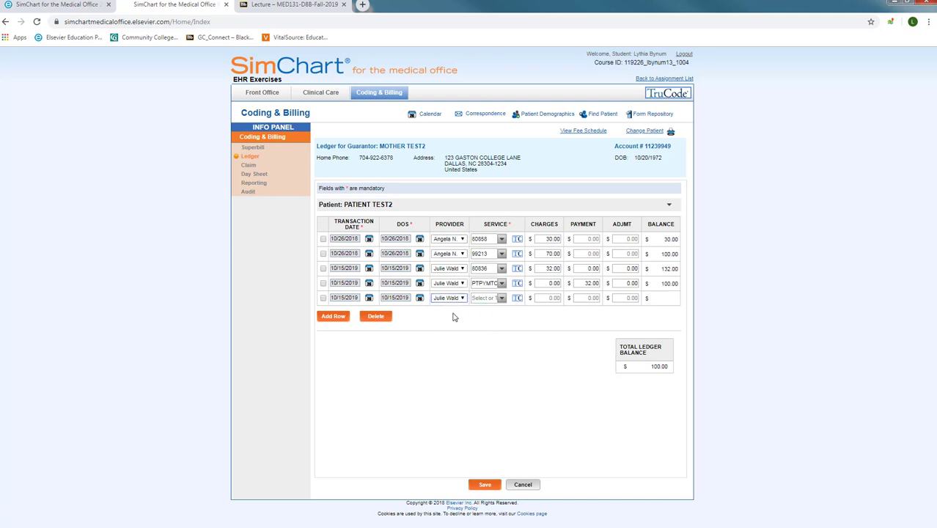
- Record the insurance payment in that row: service INSPYMT, charges 0.00, payment 22.00, adjustment 0.00
{"action": "left_click", "coordinate": [502, 300]}
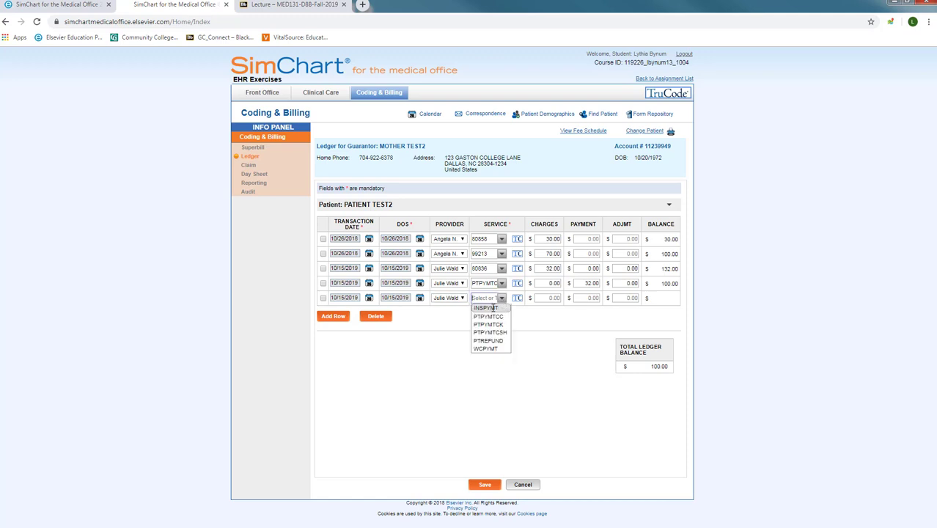
{"action": "left_click", "coordinate": [488, 308]}
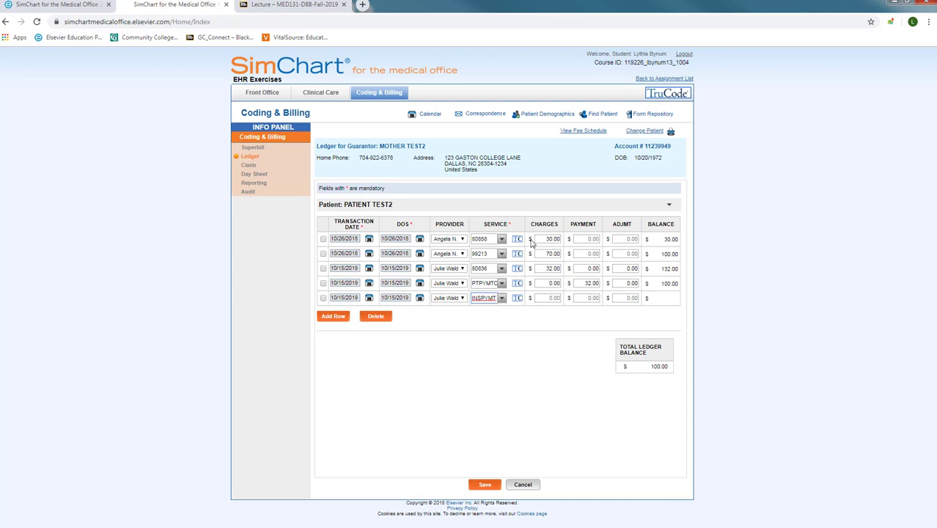
{"action": "left_click", "coordinate": [550, 297]}
{"action": "key", "text": "Tab"}
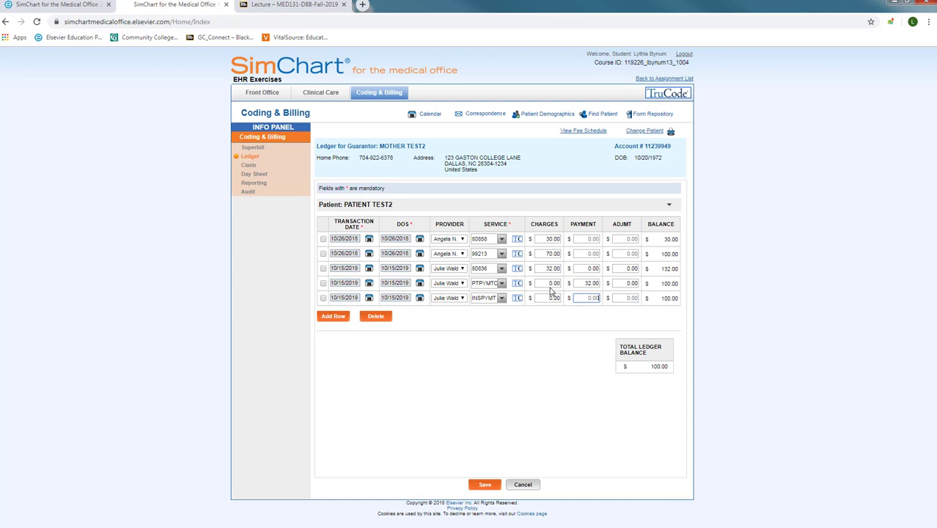
{"action": "type", "text": "22.00"}
{"action": "key", "text": "Tab"}
{"action": "type", "text": "0"}
- Add a ledger row below the INSPYMT payment, with both dates set to 10/15/2019 and the same provider as that payment
{"action": "left_click", "coordinate": [331, 317]}
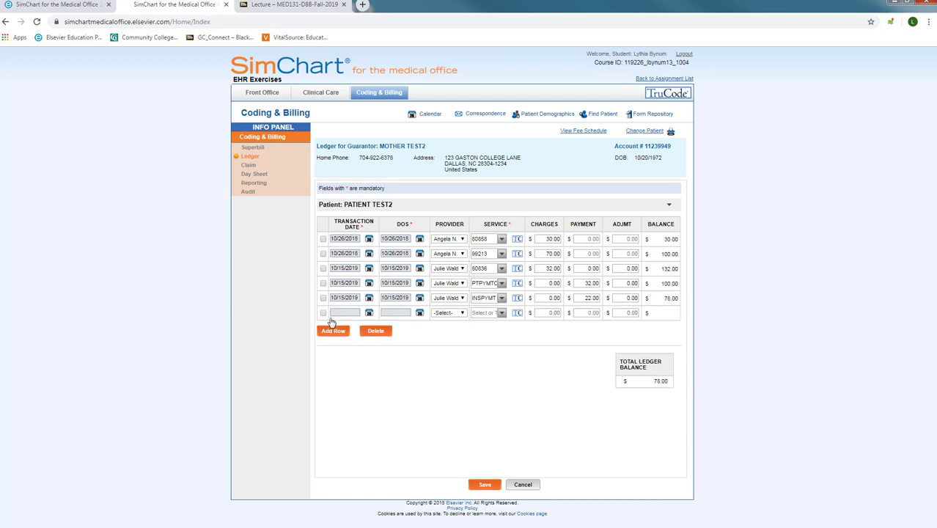
{"action": "left_click", "coordinate": [368, 314]}
{"action": "left_click", "coordinate": [364, 366]}
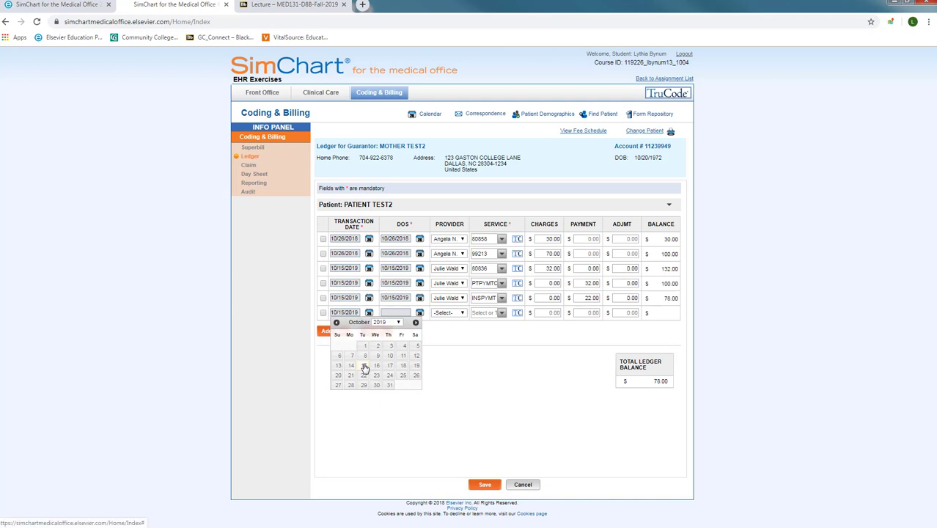
{"action": "left_click", "coordinate": [420, 314]}
{"action": "left_click", "coordinate": [415, 371]}
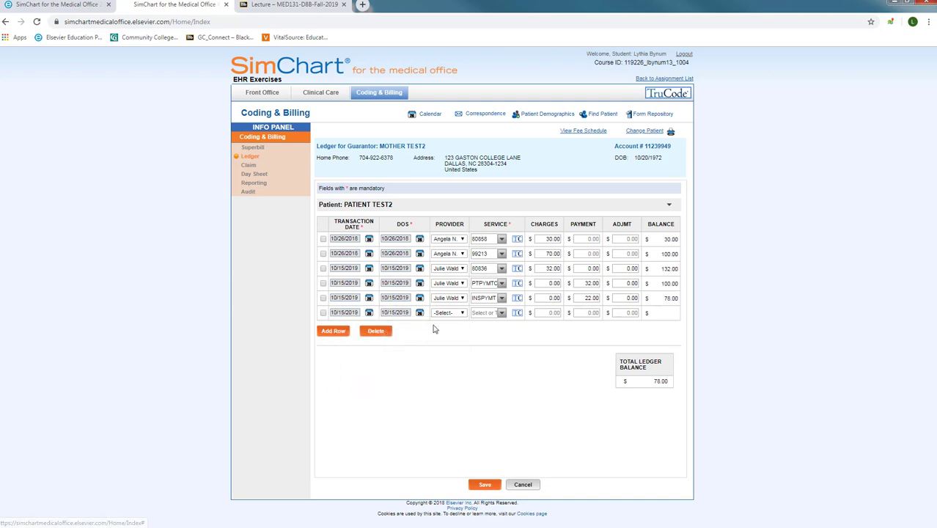
{"action": "left_click", "coordinate": [461, 313]}
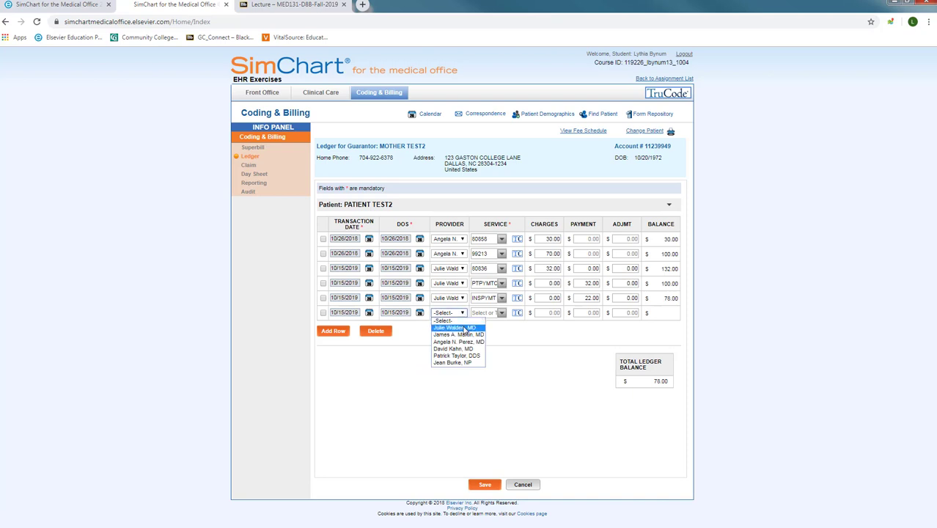
{"action": "left_click", "coordinate": [462, 328]}
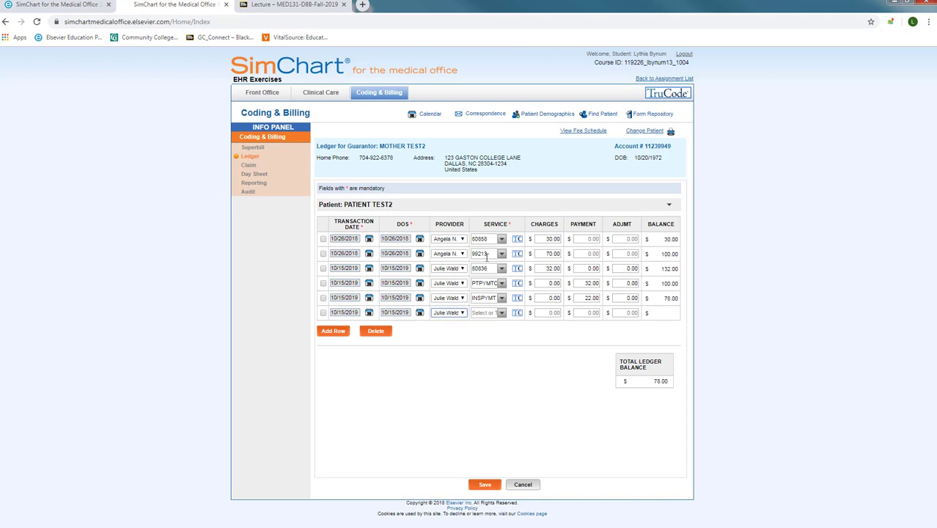
- Record the insurance adjustment in the empty ledger row: service INSPYMT, charges 0.00, payment 0.00, adjustment -10.00
{"action": "left_click", "coordinate": [502, 313]}
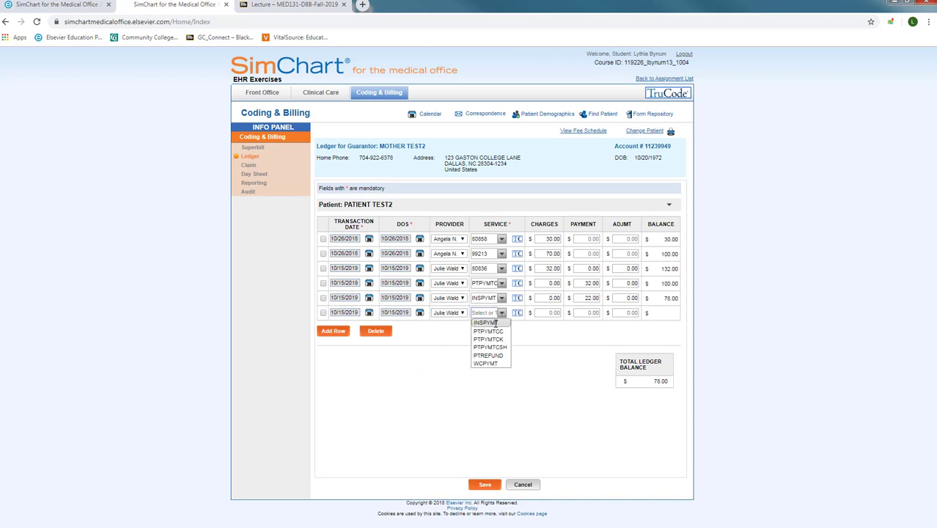
{"action": "left_click", "coordinate": [495, 322]}
{"action": "left_click", "coordinate": [548, 313]}
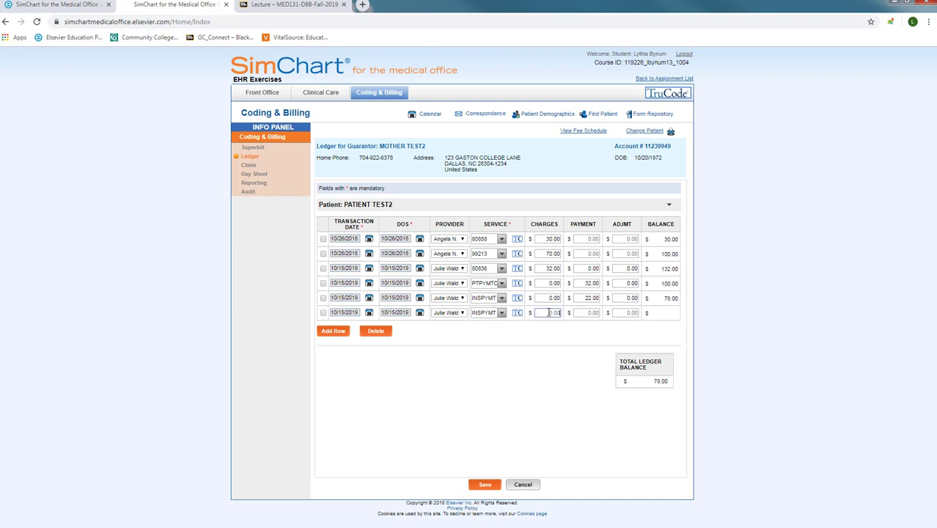
{"action": "type", "text": "0"}
{"action": "key", "text": "Tab"}
{"action": "type", "text": "0"}
{"action": "key", "text": "Tab"}
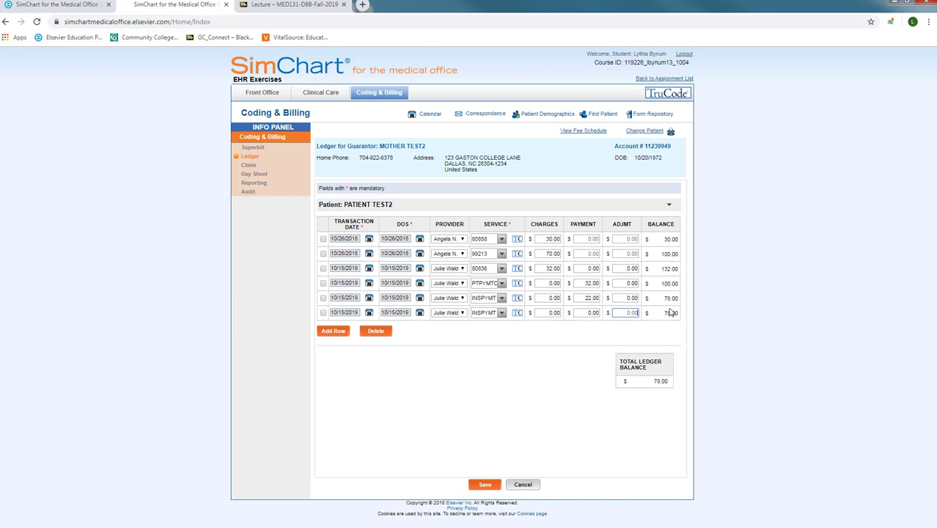
{"action": "type", "text": "10.00"}
{"action": "left_click", "coordinate": [660, 333]}
{"action": "left_click", "coordinate": [622, 312]}
{"action": "type", "text": "-"}
{"action": "left_click", "coordinate": [655, 330]}
- Add a ledger row below the -10.00 adjustment, with both dates set to 10/15/2019 and the same provider as that entry
{"action": "left_click", "coordinate": [326, 333]}
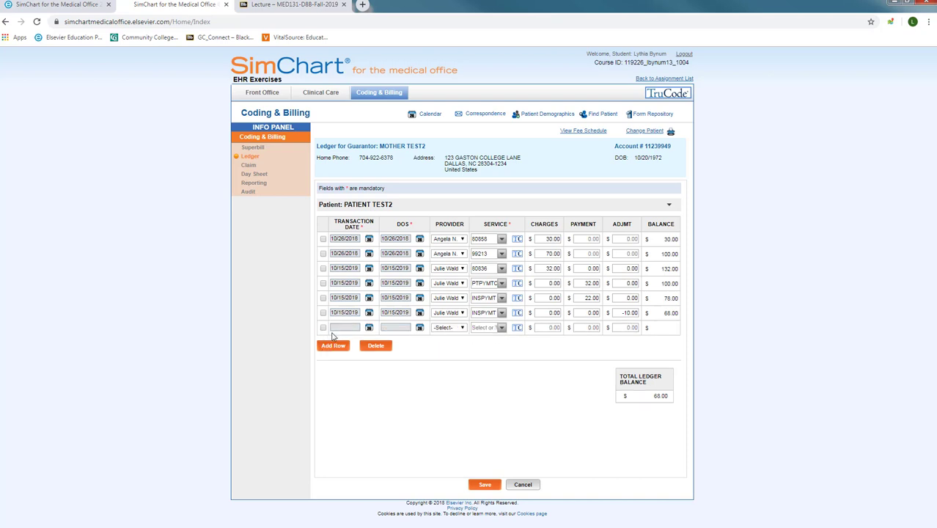
{"action": "left_click", "coordinate": [344, 329]}
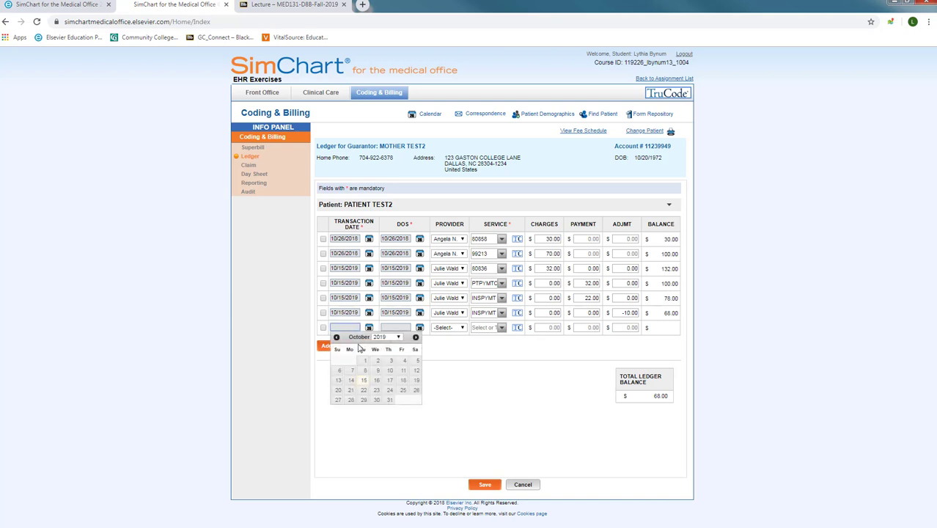
{"action": "left_click", "coordinate": [364, 380]}
{"action": "left_click", "coordinate": [397, 328]}
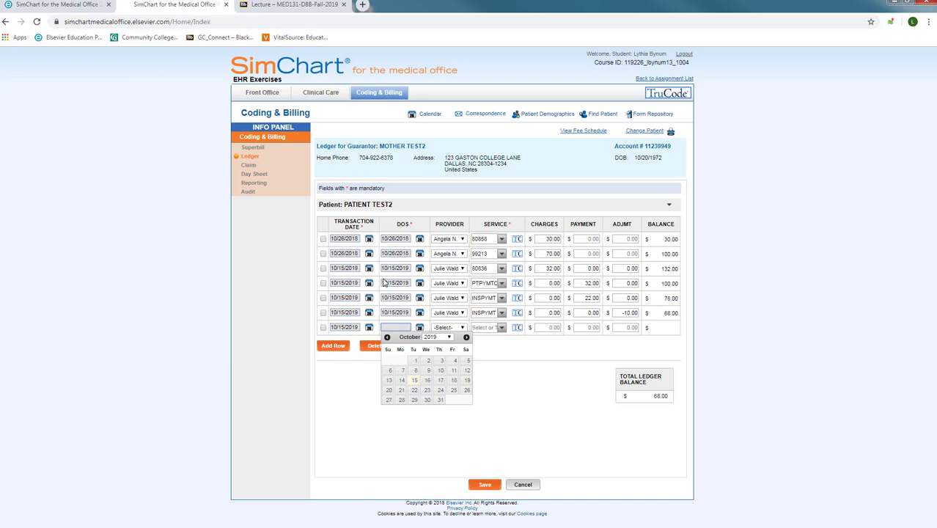
{"action": "left_click", "coordinate": [414, 380]}
{"action": "left_click", "coordinate": [442, 328]}
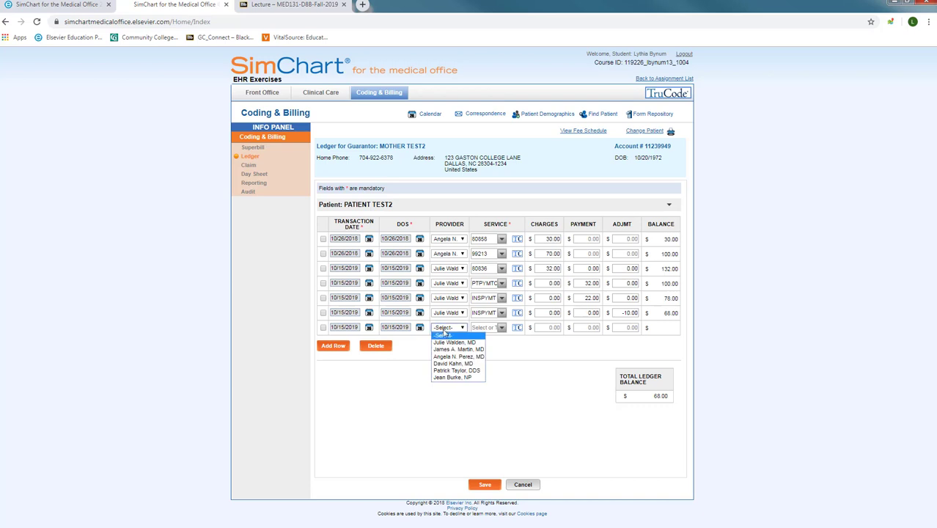
{"action": "left_click", "coordinate": [448, 343]}
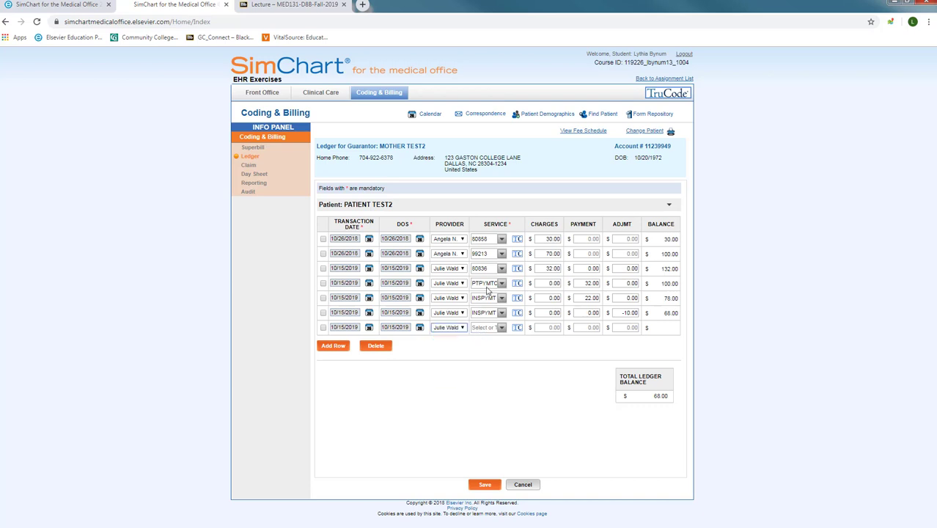
- Record the patient refund in that row with service PTREFUND, charges 0.00, payment 0.00, adjustment 32.00, and save the ledger
{"action": "left_click", "coordinate": [501, 328]}
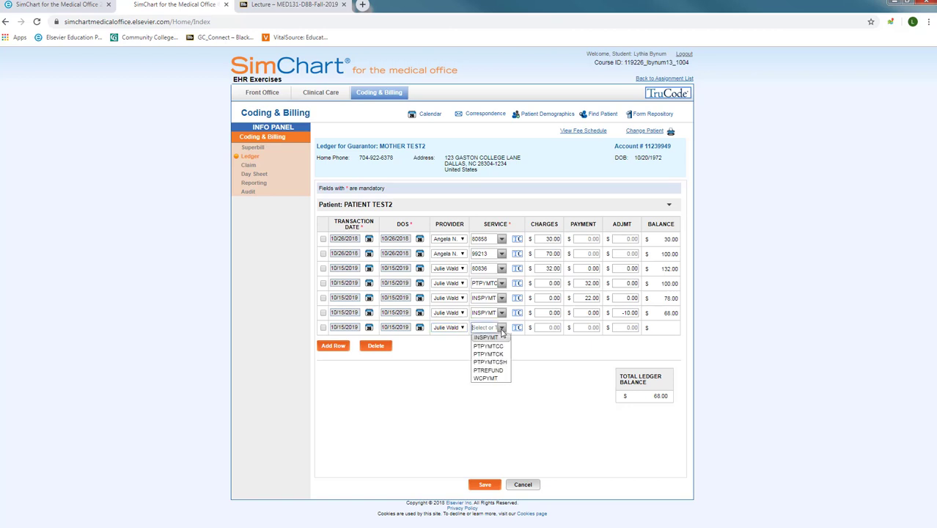
{"action": "left_click", "coordinate": [493, 369]}
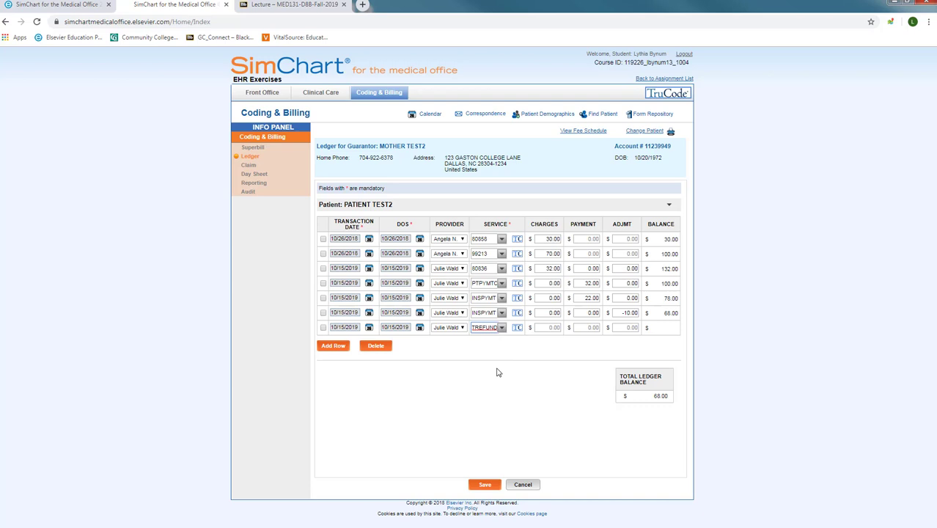
{"action": "left_click", "coordinate": [543, 327]}
{"action": "type", "text": "0"}
{"action": "key", "text": "Tab"}
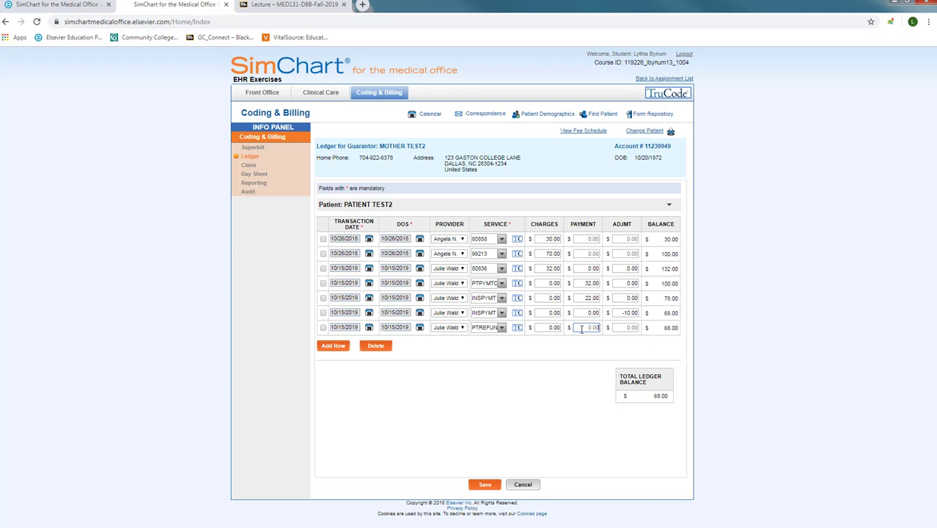
{"action": "type", "text": "0.0"}
{"action": "left_click", "coordinate": [627, 328]}
{"action": "type", "text": "32"}
{"action": "left_click", "coordinate": [665, 334]}
{"action": "left_click", "coordinate": [485, 486]}
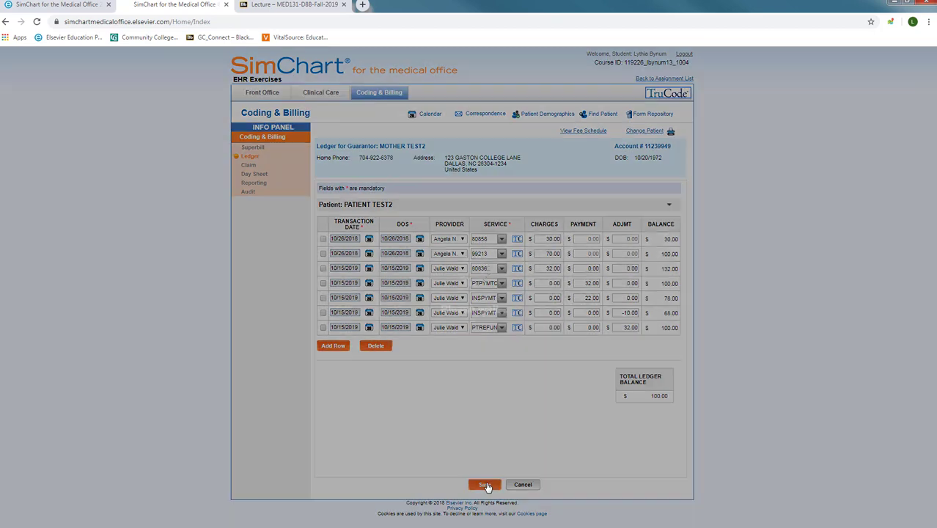